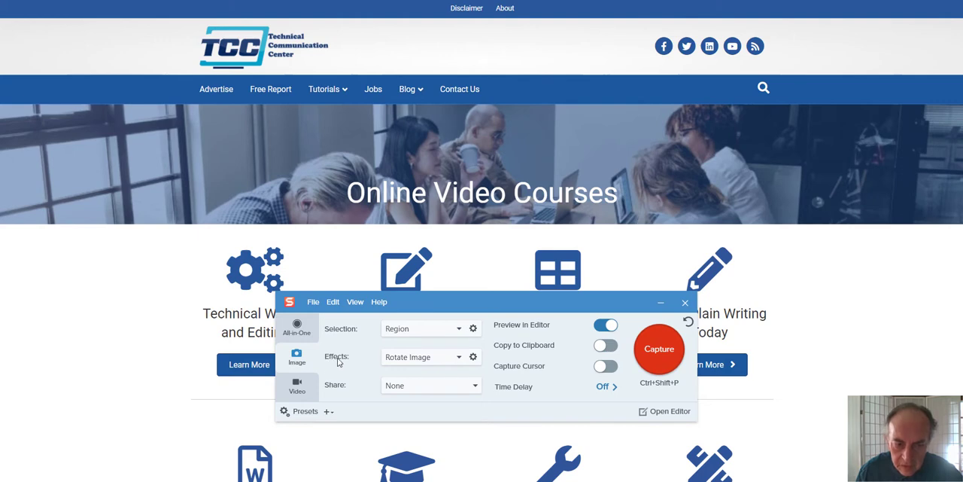
Step: Apply the Border effect to image captures, with a blue border colour and a width of 32
left_click(459, 357)
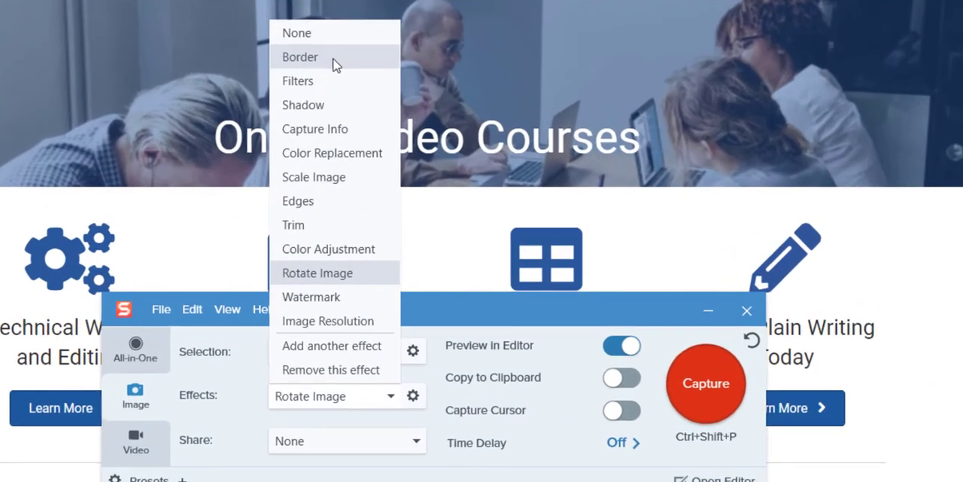
left_click(423, 143)
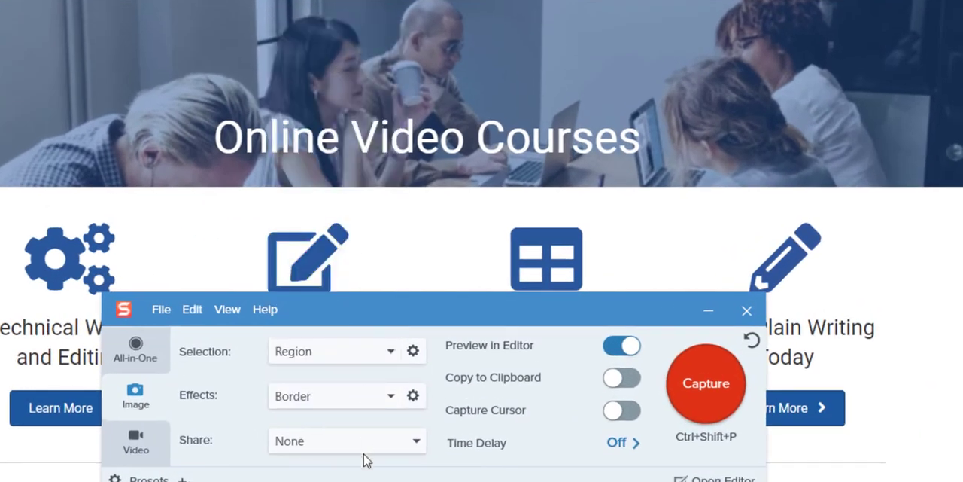
left_click(415, 399)
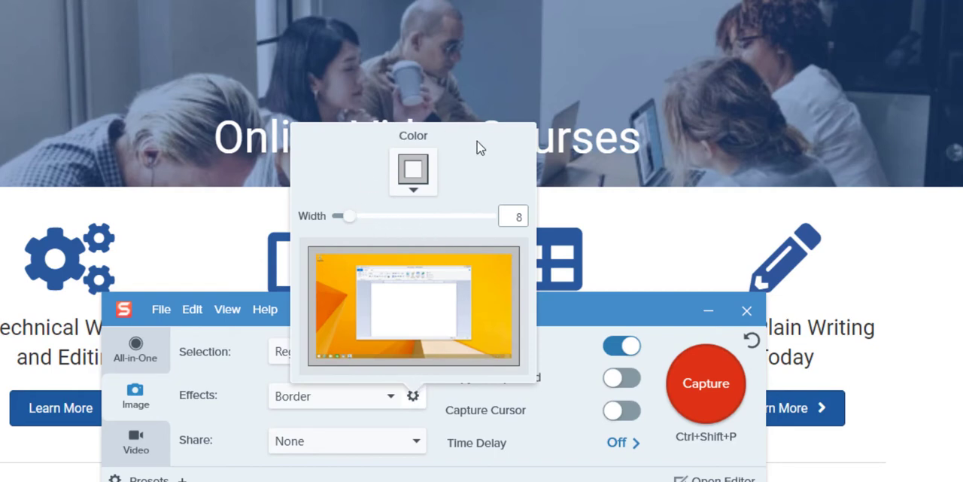
left_click(414, 192)
left_click(445, 224)
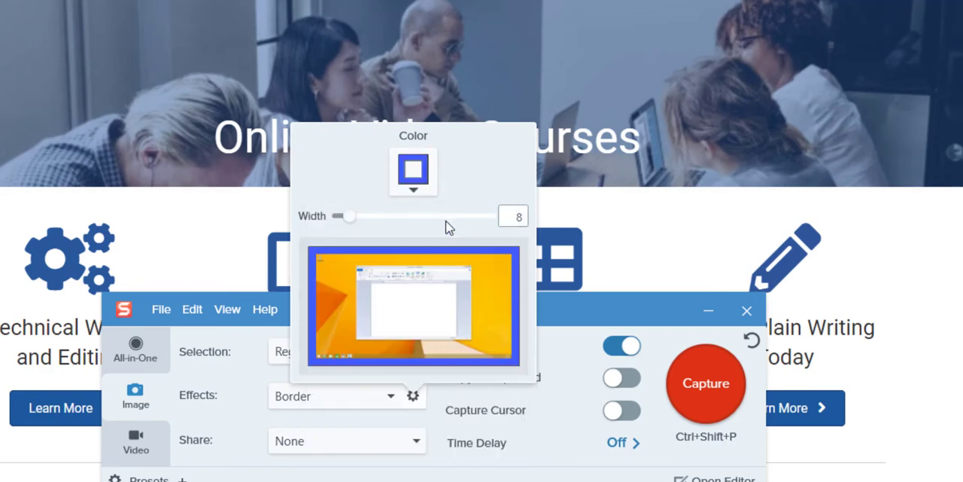
left_click_drag(347, 219, 386, 220)
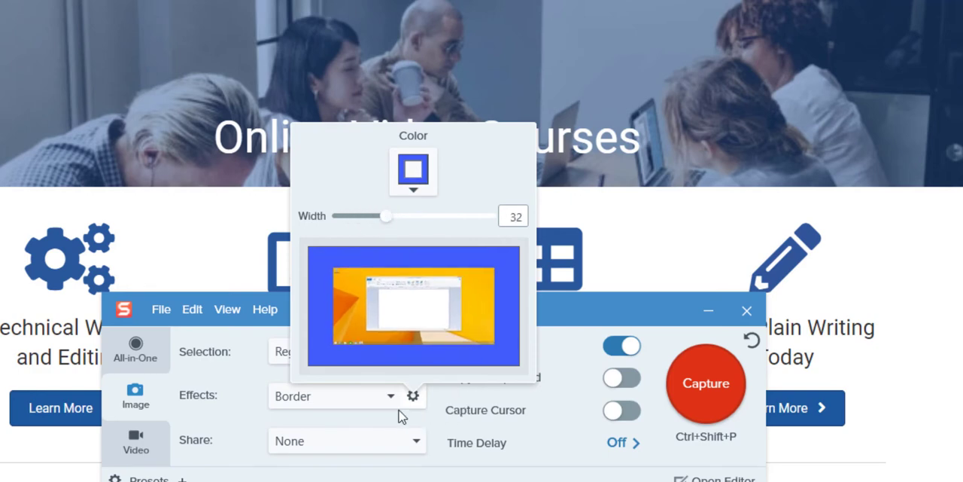
left_click(471, 405)
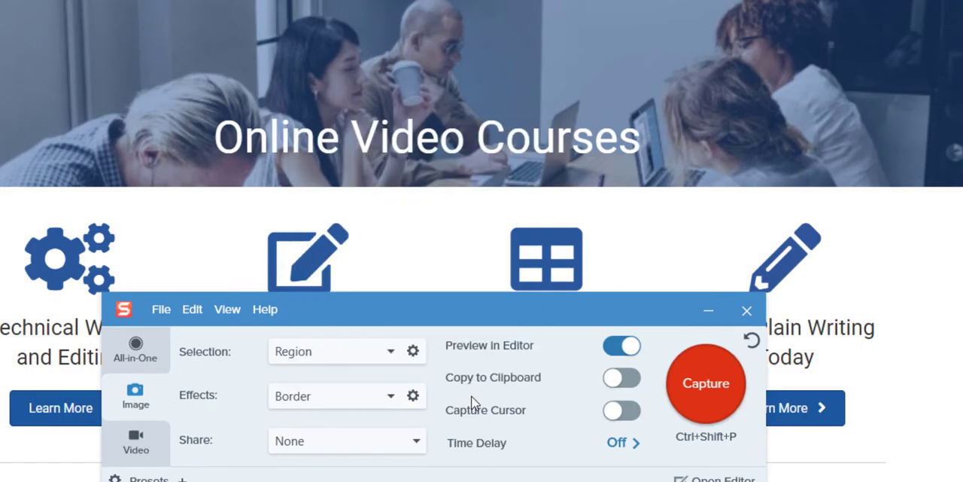
Step: Capture a region of about 1221 x 762 pixels, from the website header through the first row of courses
left_click(695, 388)
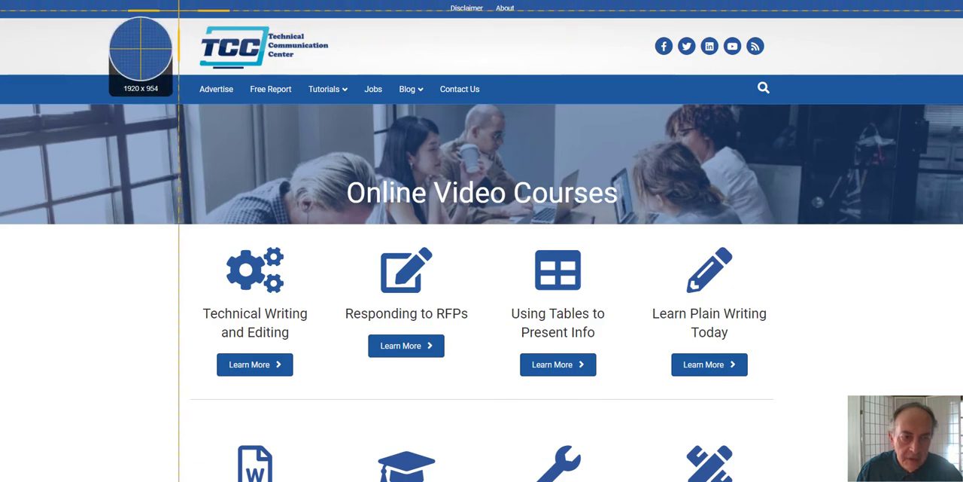
left_click_drag(178, 11, 800, 398)
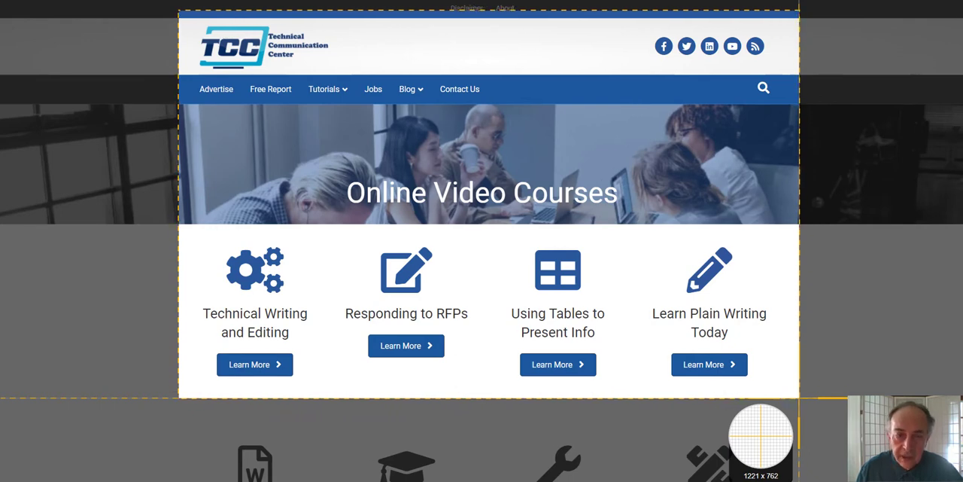
left_click_drag(800, 398, 799, 398)
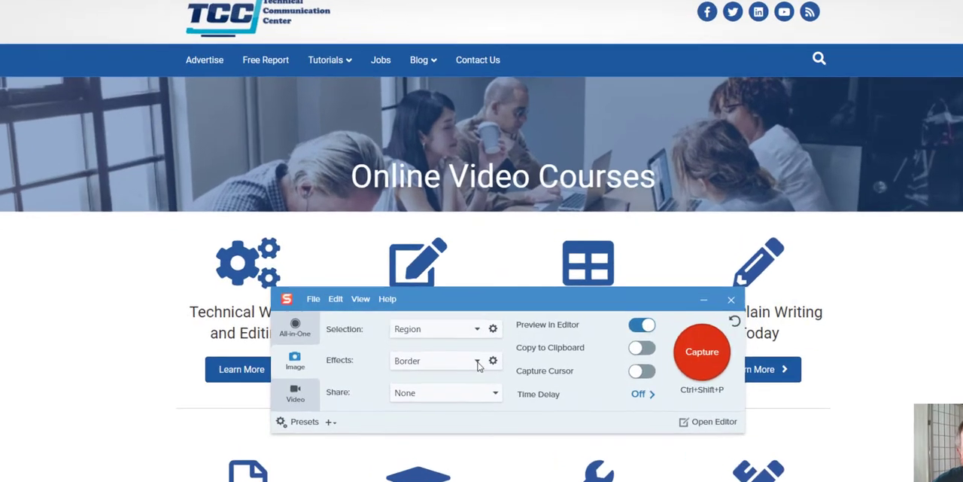
Step: Switch the capture effect to Shadow and set the shadow colour to purple
left_click(459, 357)
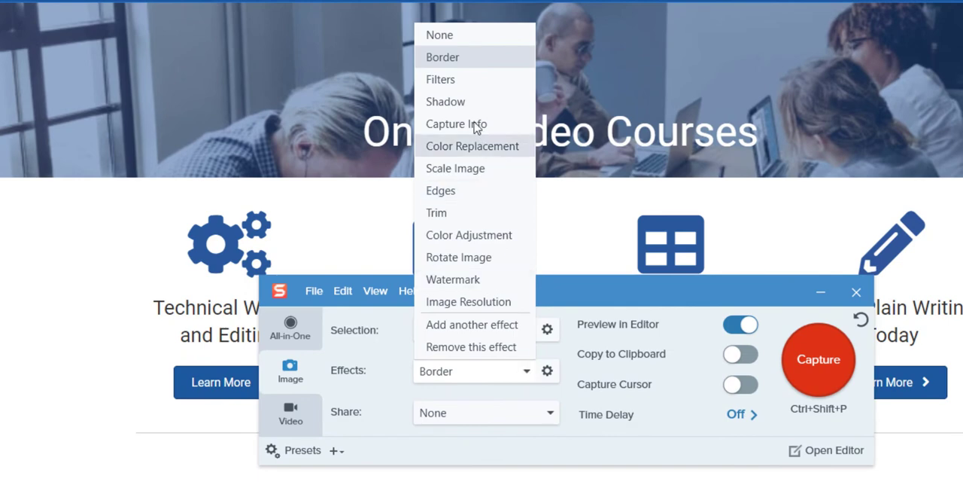
left_click(446, 103)
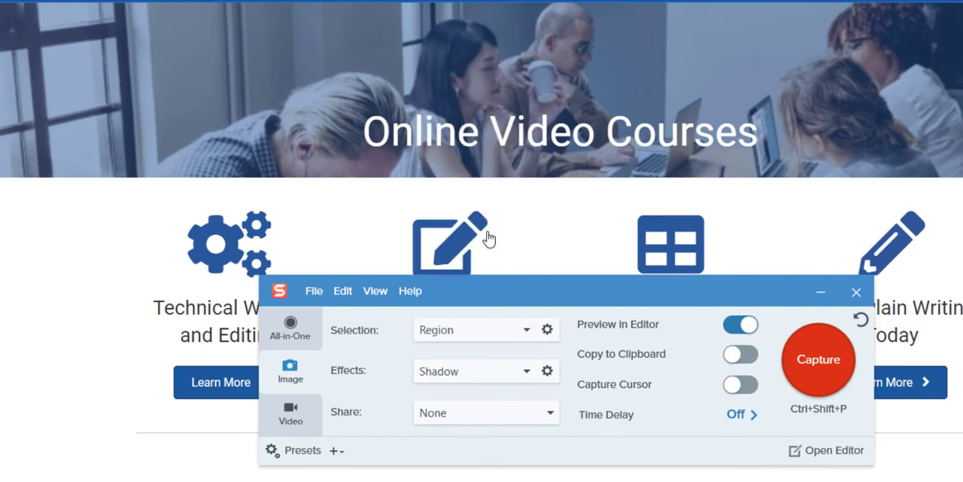
left_click(548, 374)
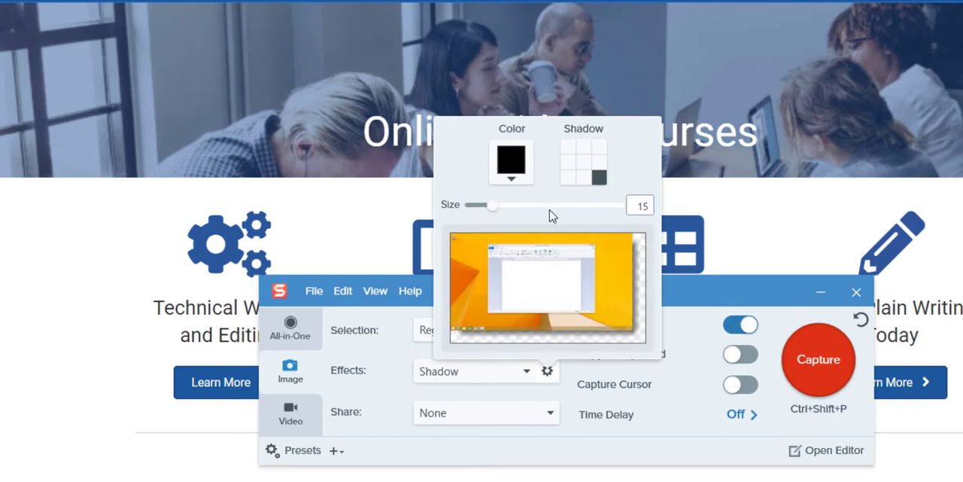
left_click(512, 183)
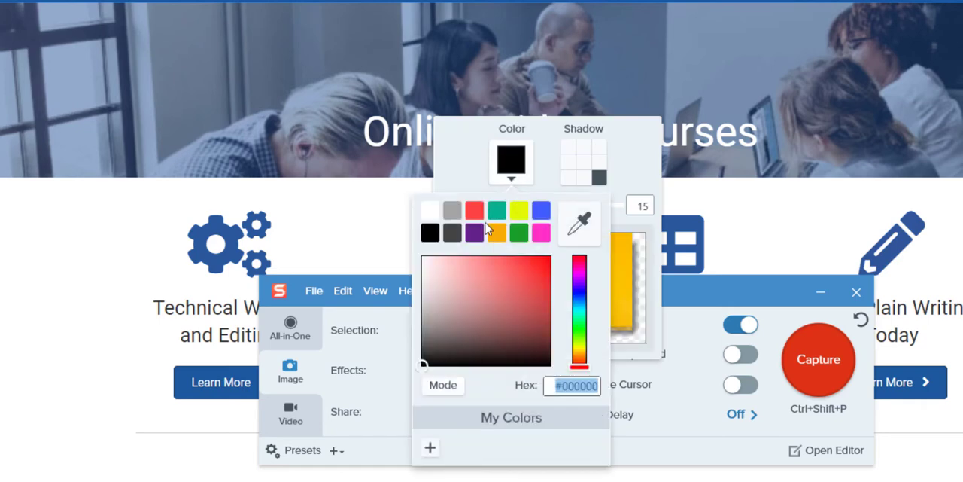
left_click(475, 235)
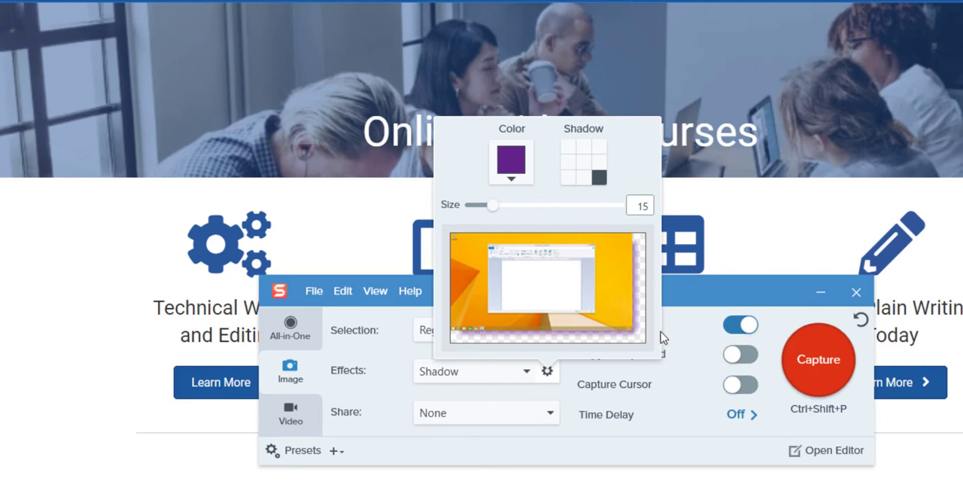
Step: Try the upper-left, left and centred shadow directions, settle on the lower-right one, and set the shadow size to 14
left_click(569, 150)
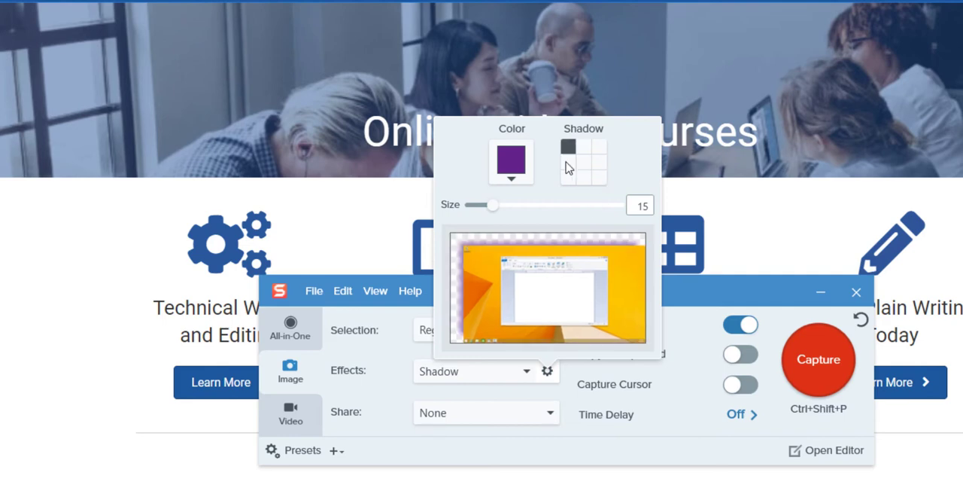
left_click(569, 164)
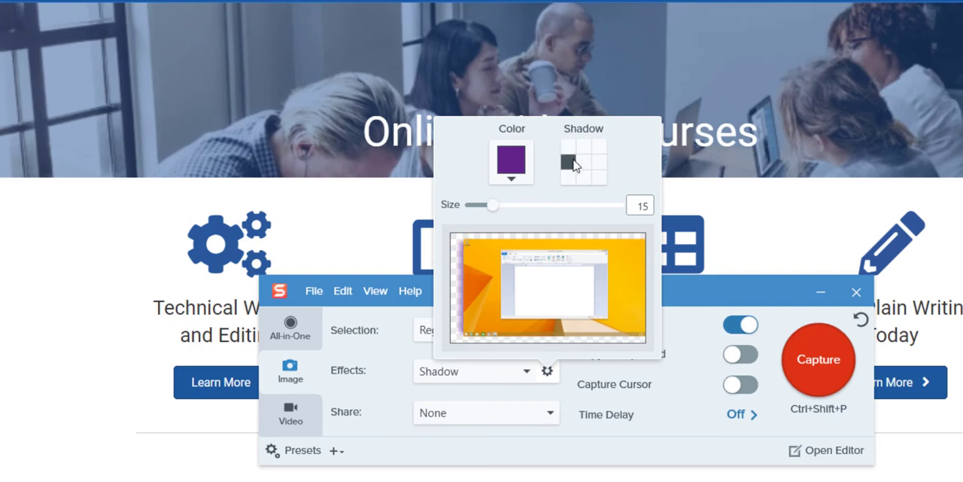
left_click(585, 164)
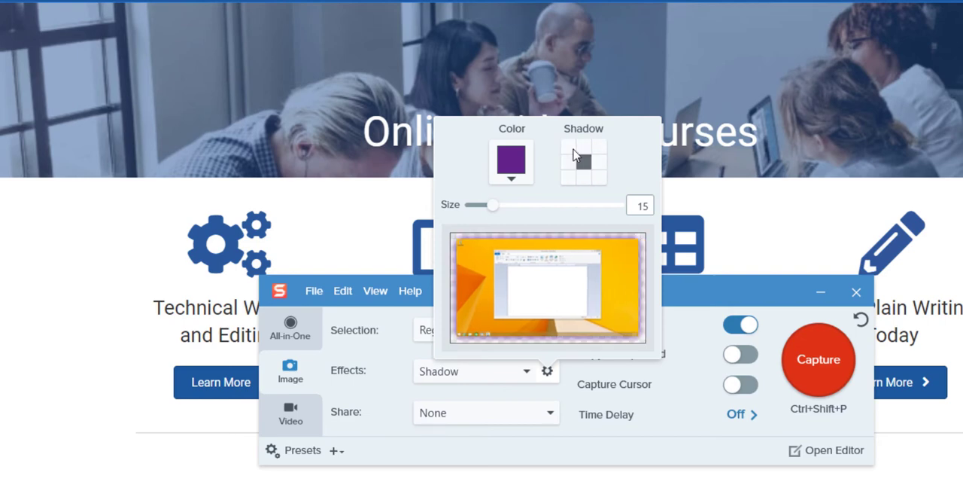
left_click(571, 149)
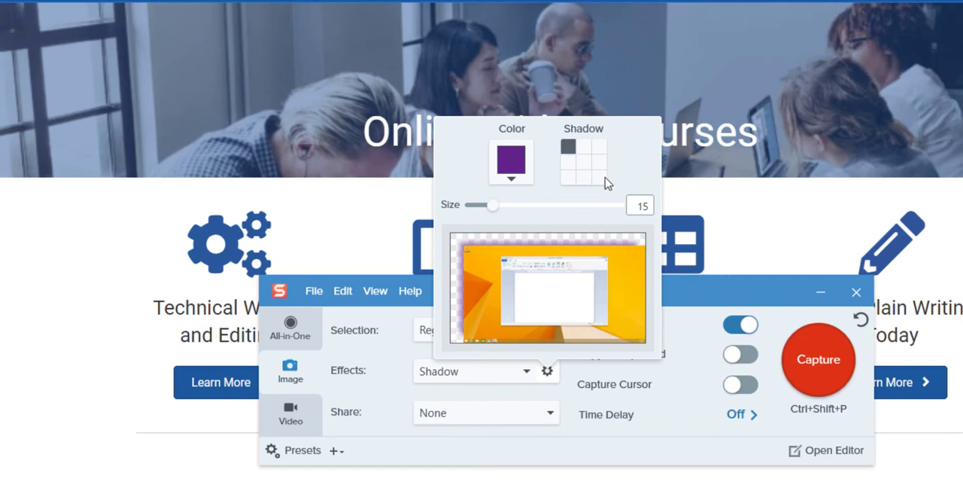
left_click(600, 177)
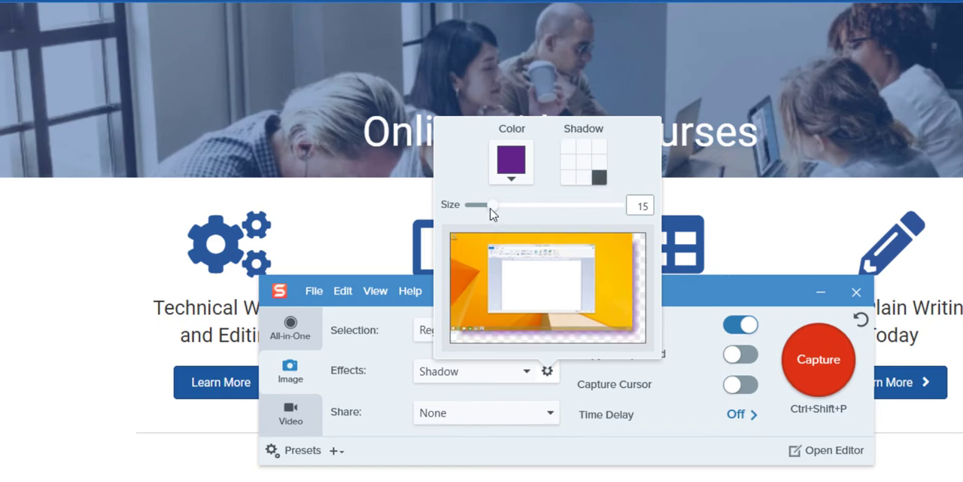
mouse_move(491, 209)
left_mouse_down()
mouse_move(589, 216)
mouse_move(491, 220)
left_mouse_up()
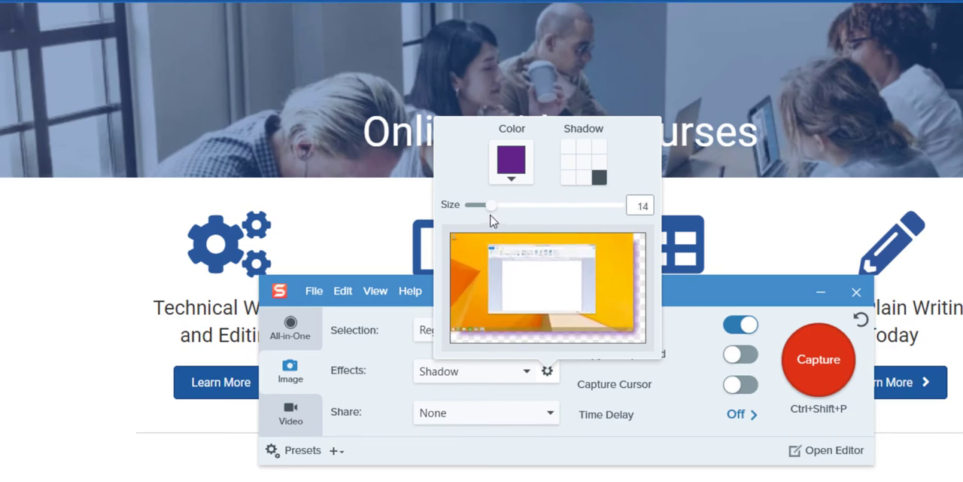
Step: Capture the website header and first row of courses with the purple Shadow effect
left_click(810, 371)
left_click(810, 371)
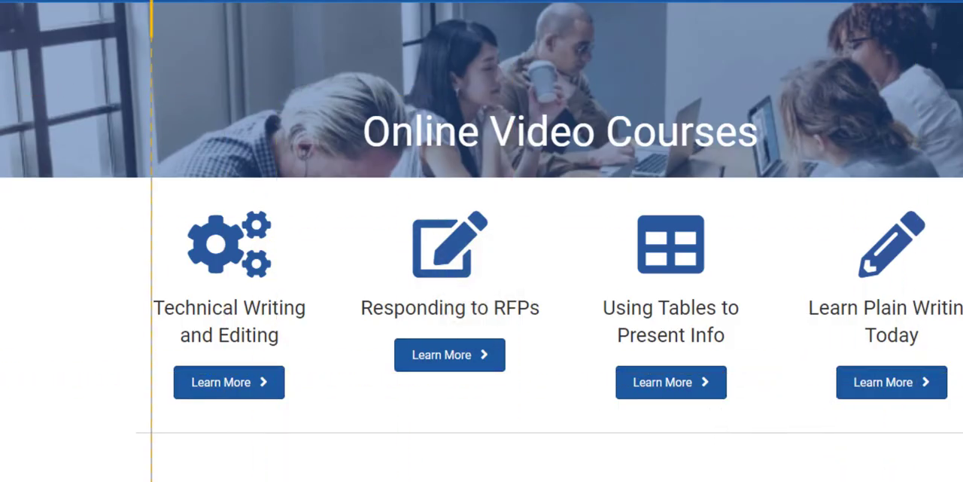
left_click_drag(177, 13, 785, 404)
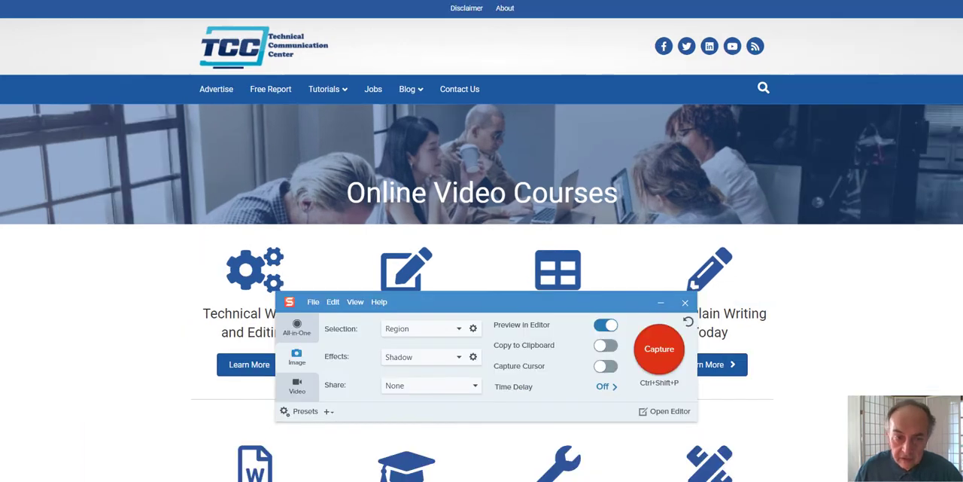
Step: Switch the capture effect to Capture Info and enable its Custom Text option
left_click(459, 359)
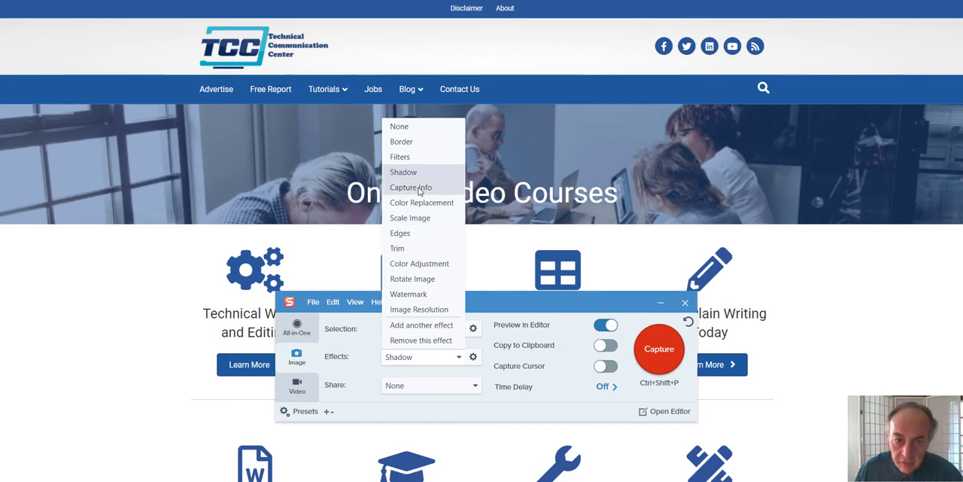
left_click(419, 192)
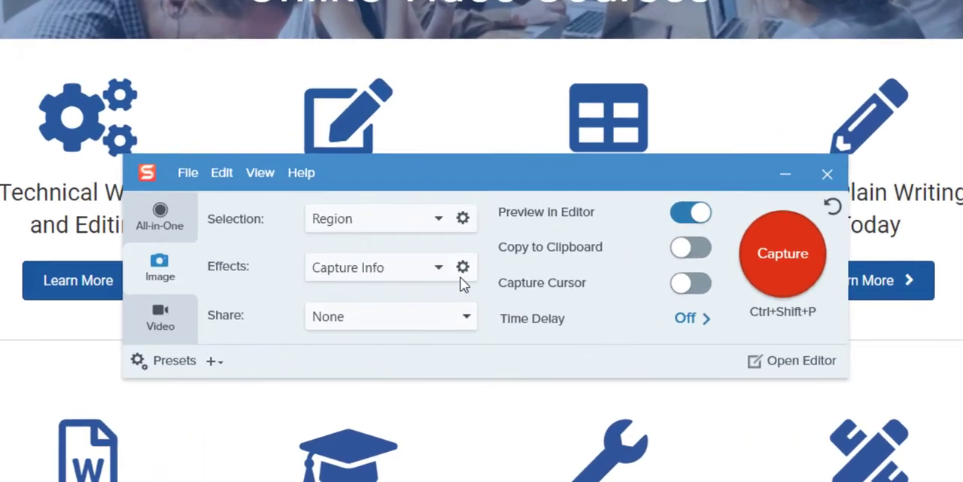
left_click(464, 269)
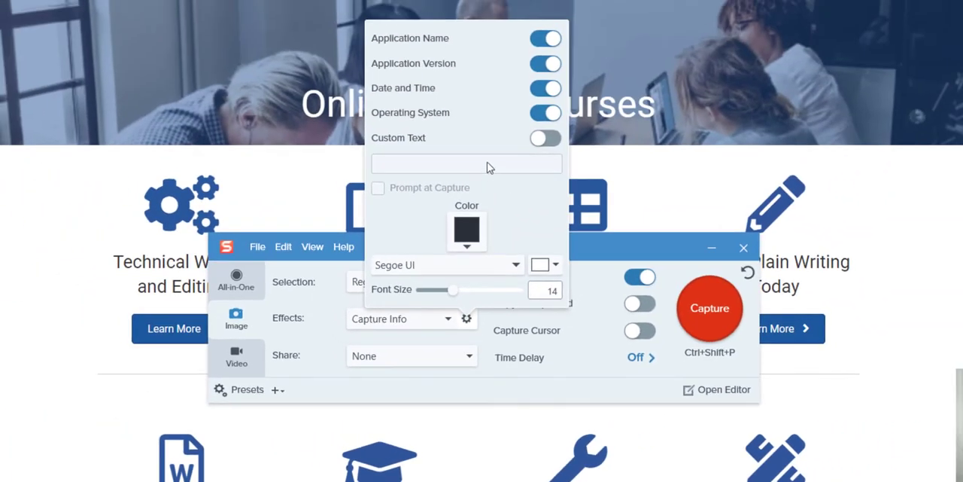
left_click(549, 140)
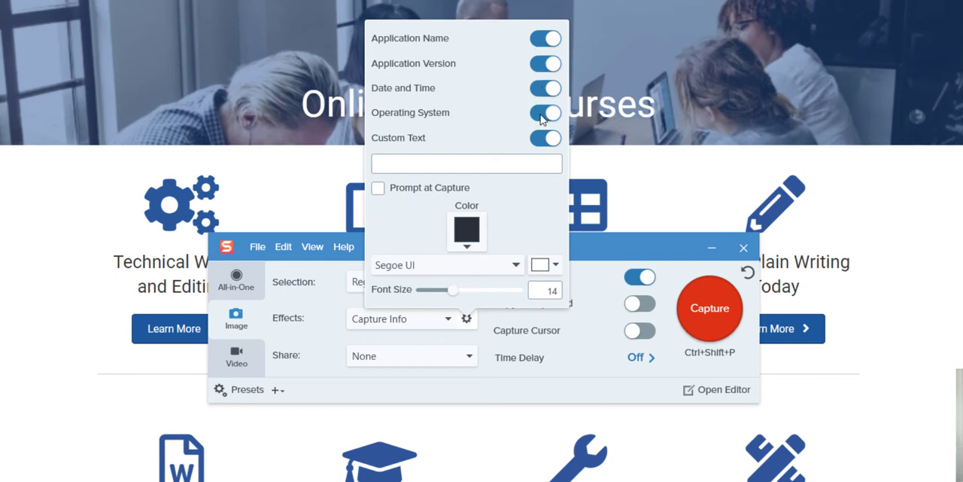
Step: Enter a copyright notice with the holder's name as the custom text
left_click(533, 165)
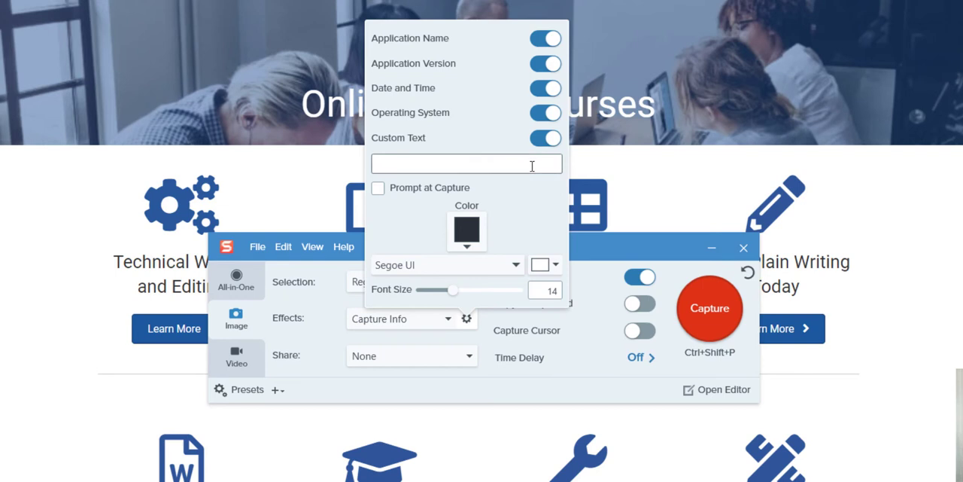
type("Copyright B. Smith")
Step: Set the Capture Info colour to red and turn on Capture Cursor
left_click(467, 235)
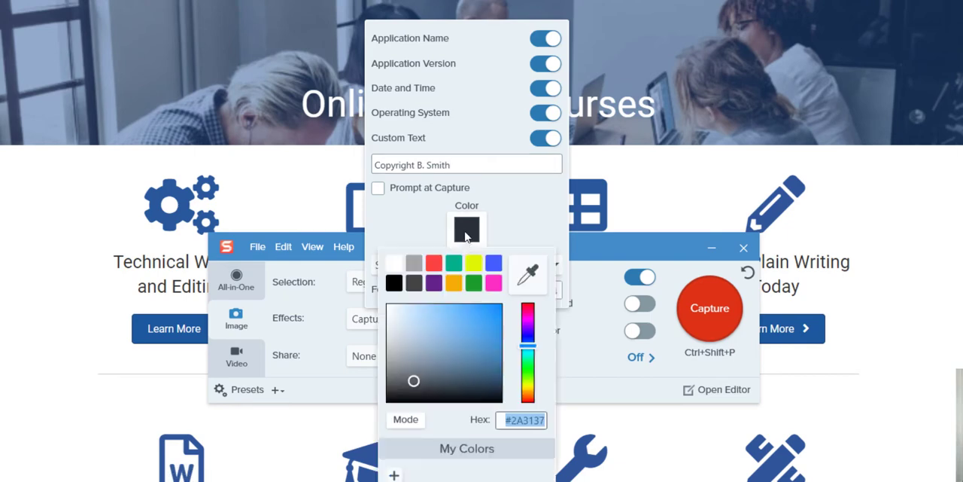
left_click(433, 267)
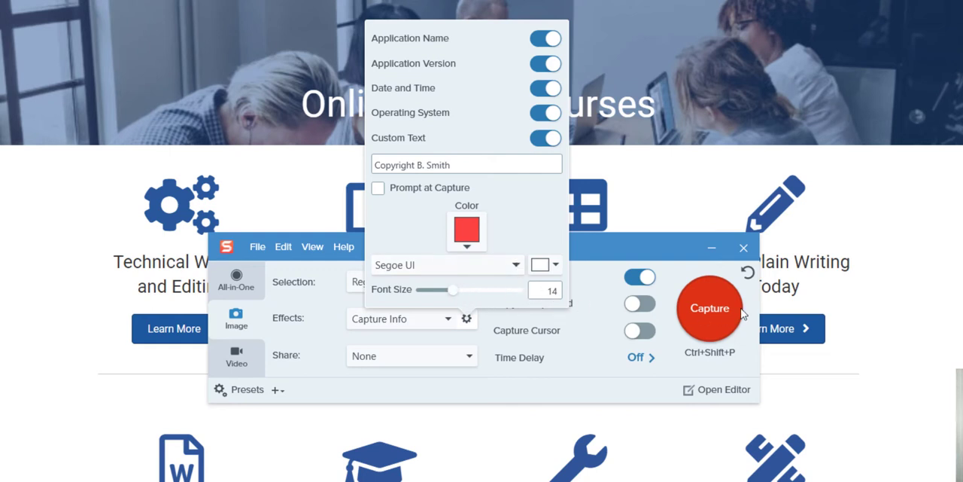
left_click(601, 343)
left_click(638, 331)
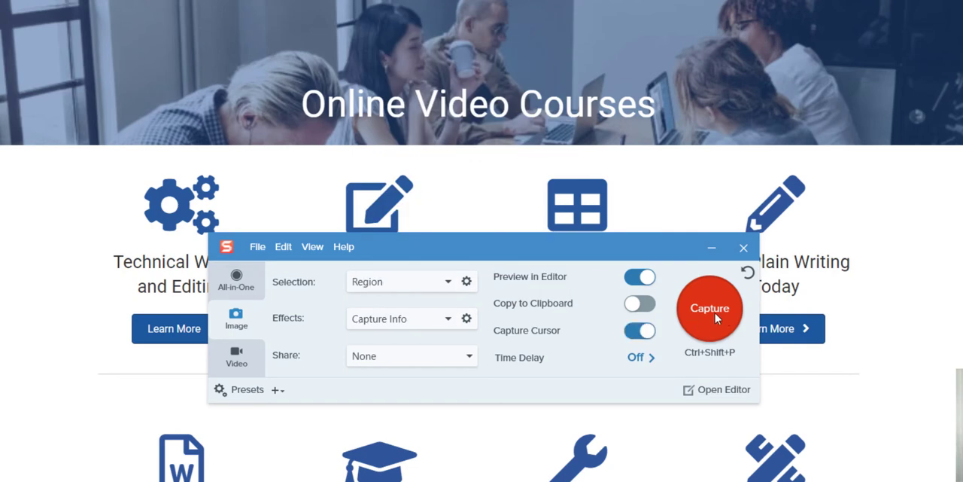
Step: Capture the website header and first row of courses with the Capture Info effect
left_click(711, 318)
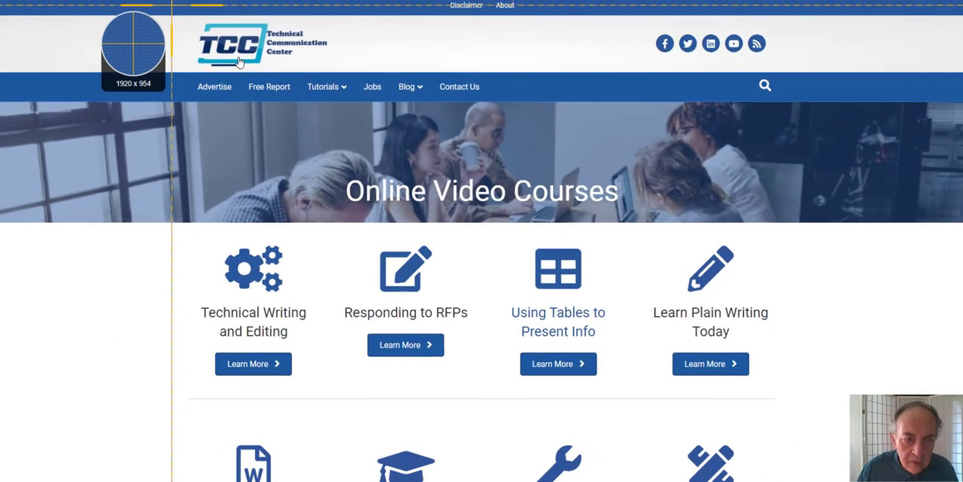
left_click_drag(105, 0, 846, 388)
left_click_drag(787, 403, 787, 409)
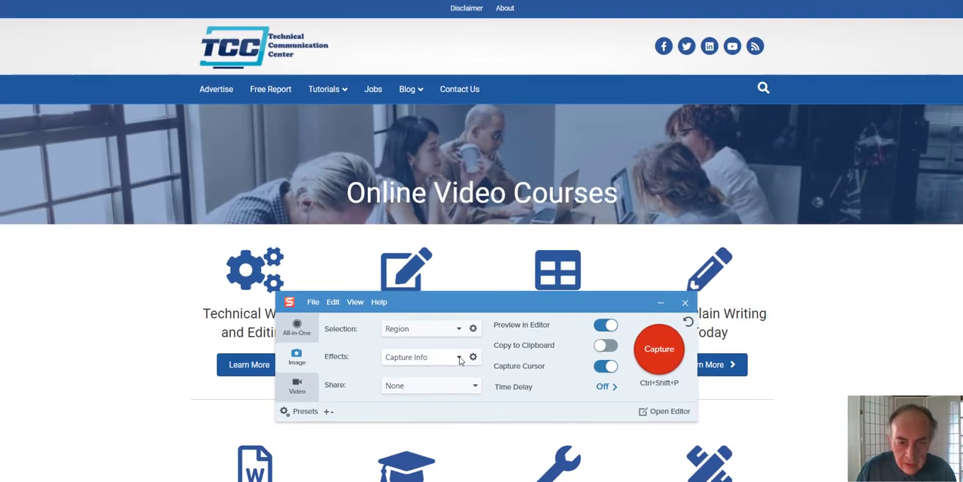
Step: Switch the capture effect to Color Replacement, add a colour pair and choose its Replace mode
left_click(460, 359)
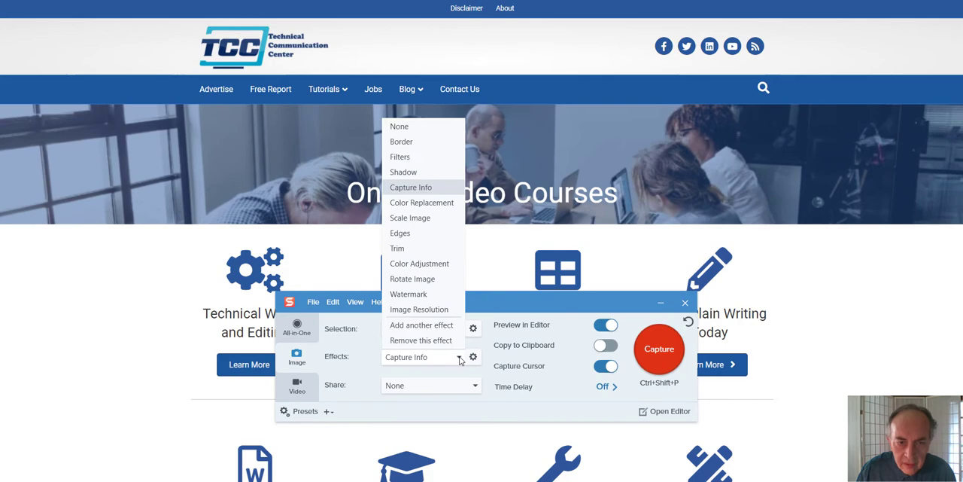
left_click(423, 204)
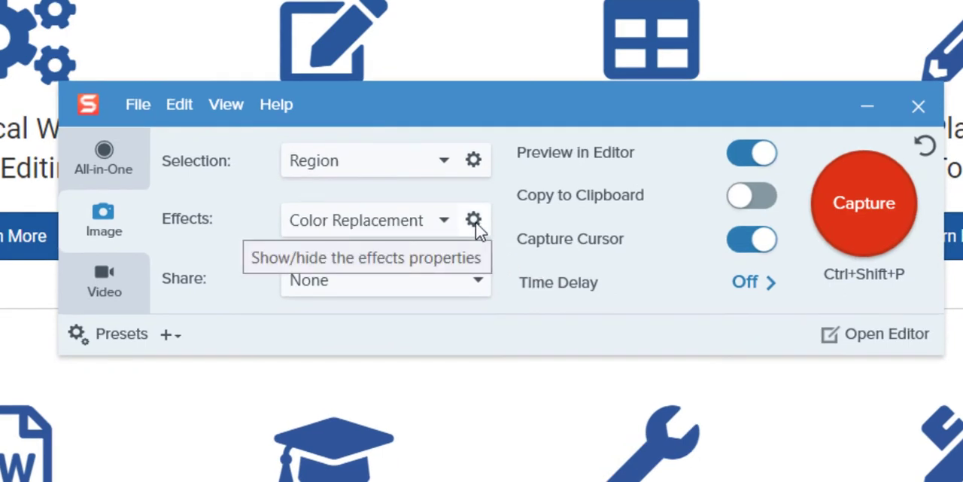
left_click(474, 221)
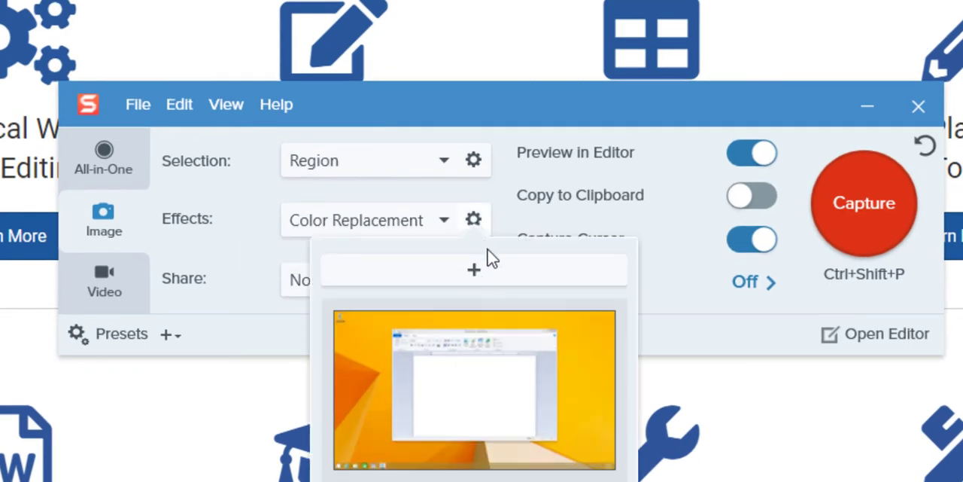
left_click(497, 275)
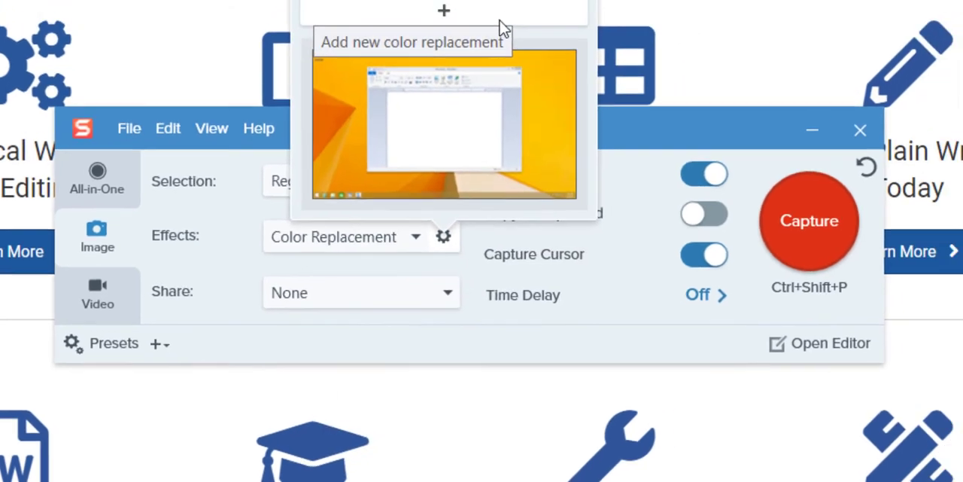
left_click(527, 1)
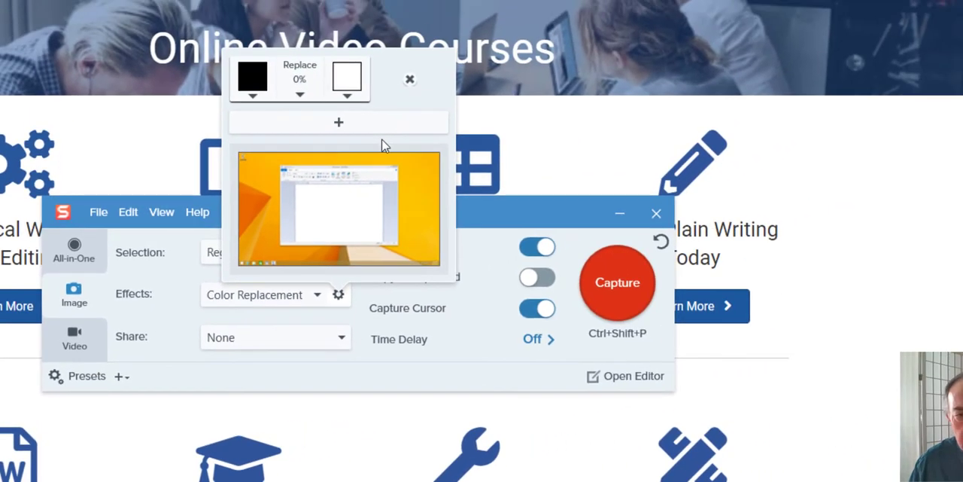
left_click(299, 96)
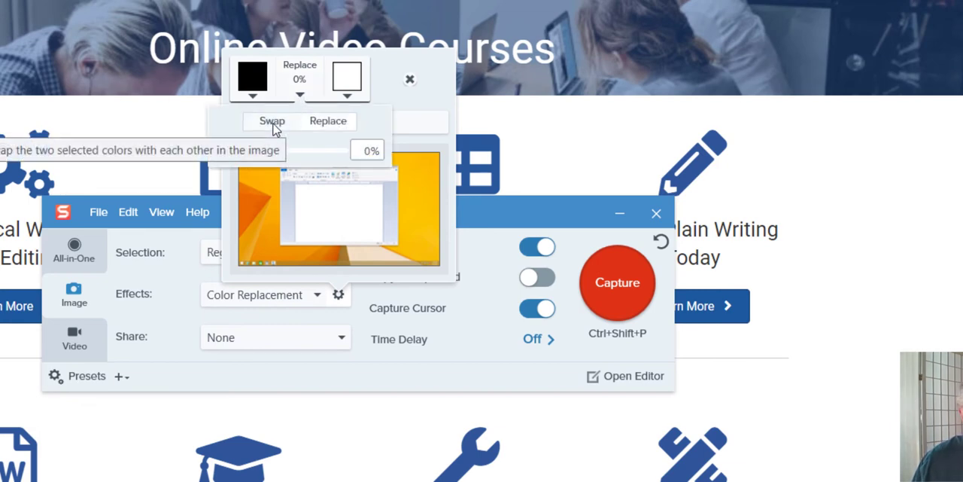
left_click(316, 119)
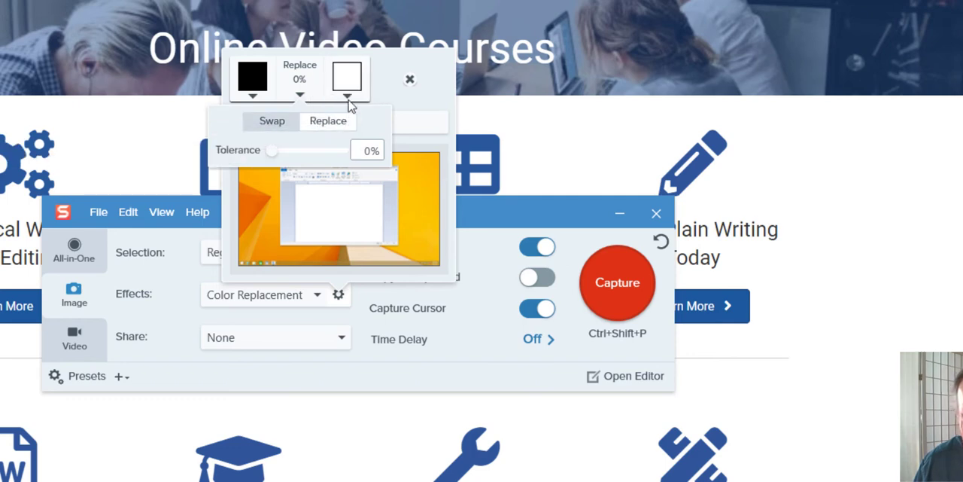
Step: Set the colour pair to replace white with red
left_click(253, 98)
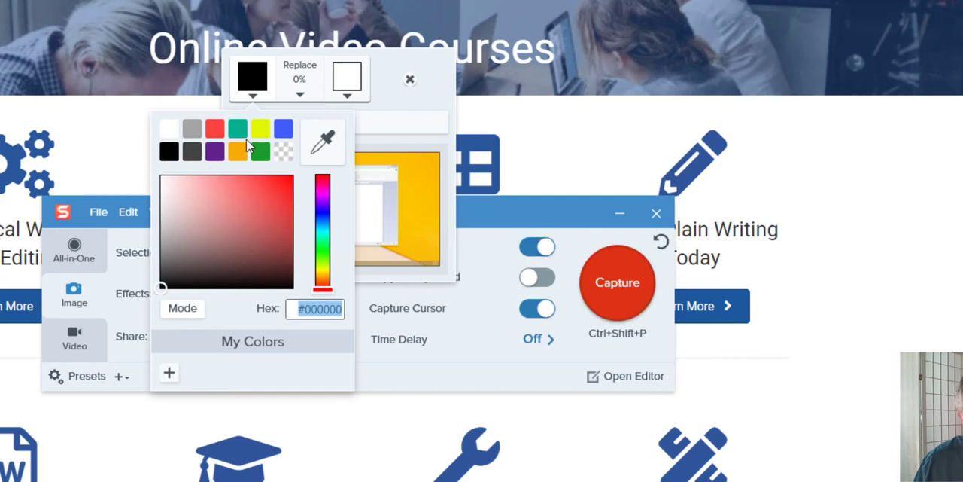
left_click(169, 130)
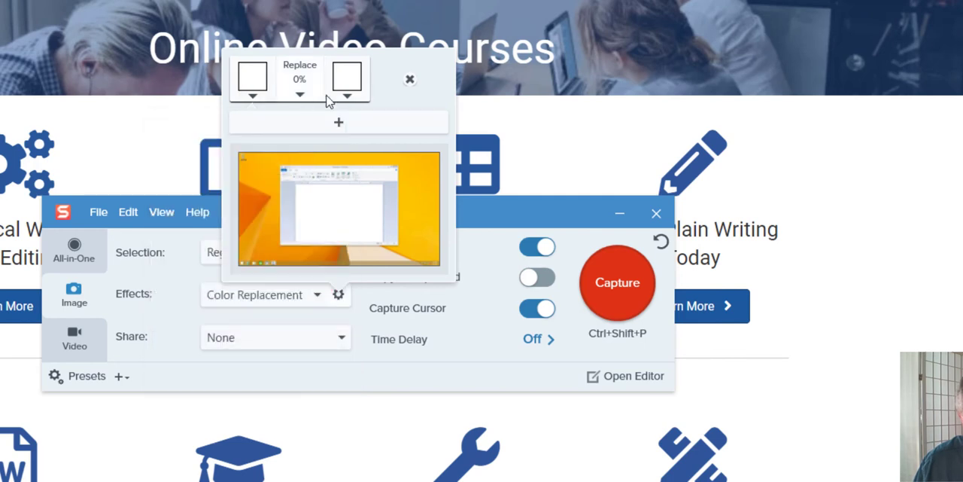
left_click(354, 98)
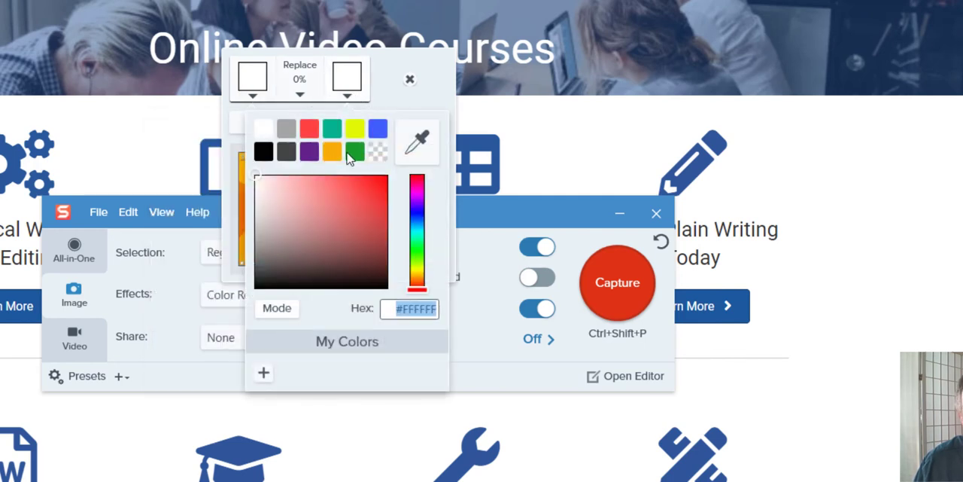
left_click(310, 130)
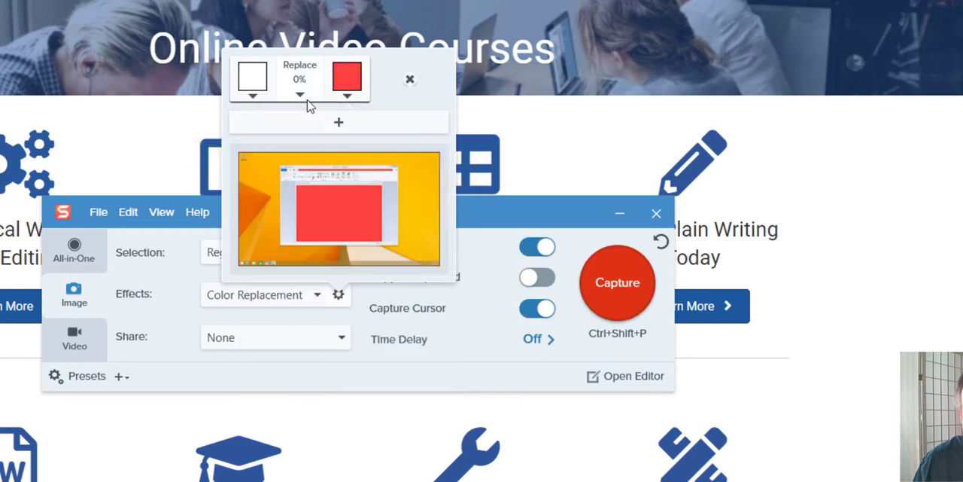
Step: Set the colour replacement tolerance to 90%
left_click(301, 97)
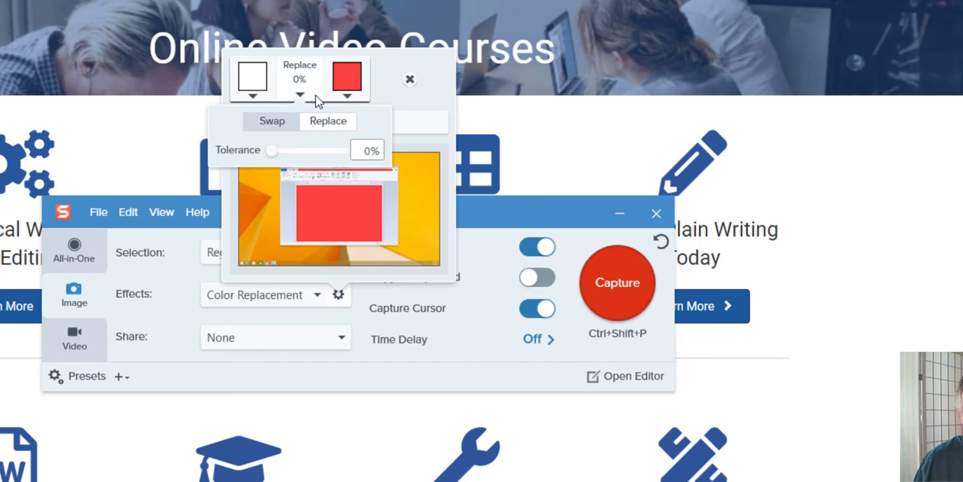
left_click(307, 83)
left_click(307, 82)
left_click_drag(273, 151, 339, 156)
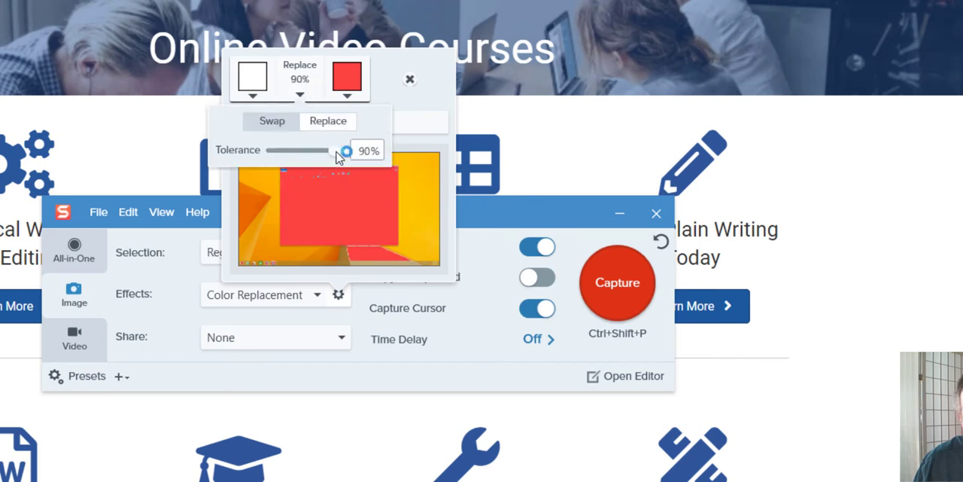
left_click(423, 102)
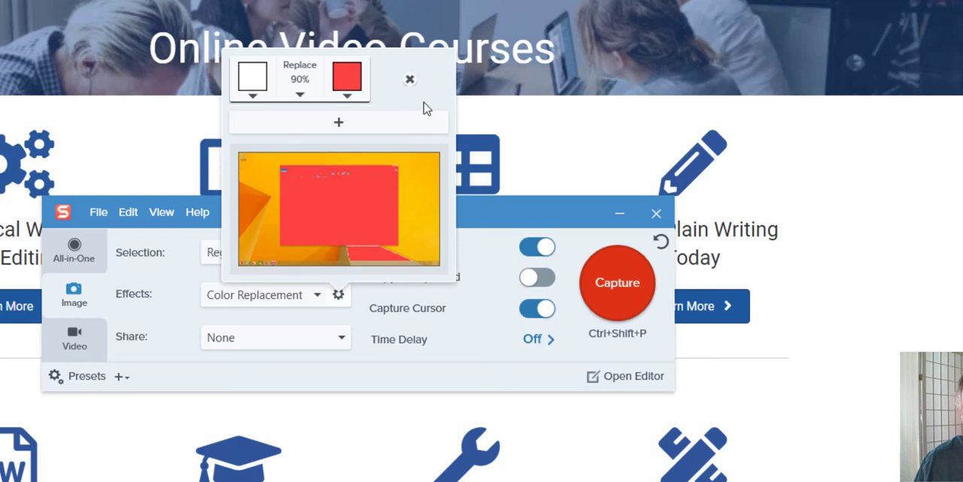
Step: Capture the website header and first row of courses with the Color Replacement effect
left_click(469, 328)
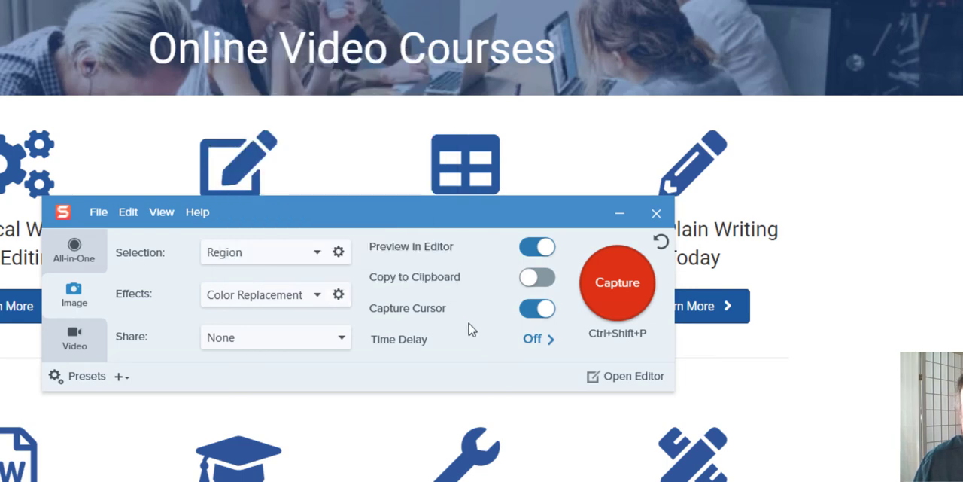
left_click(604, 289)
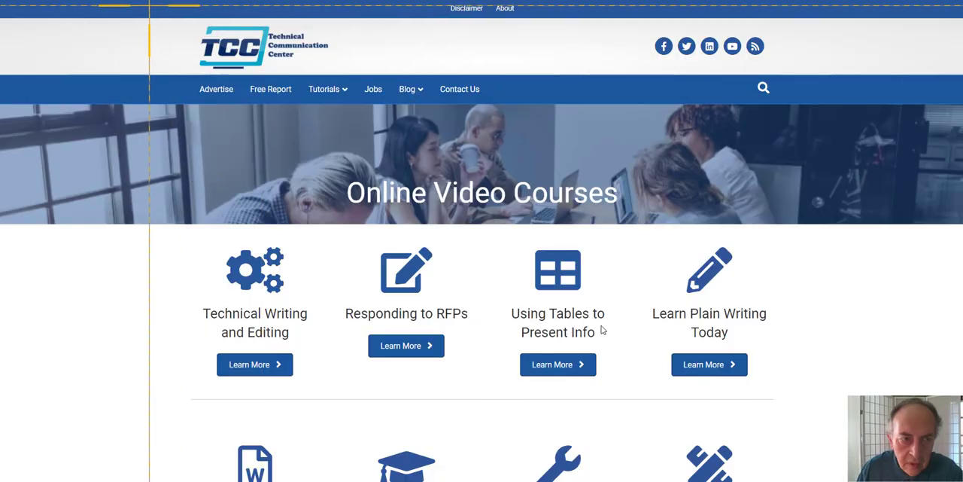
left_click_drag(167, 9, 796, 406)
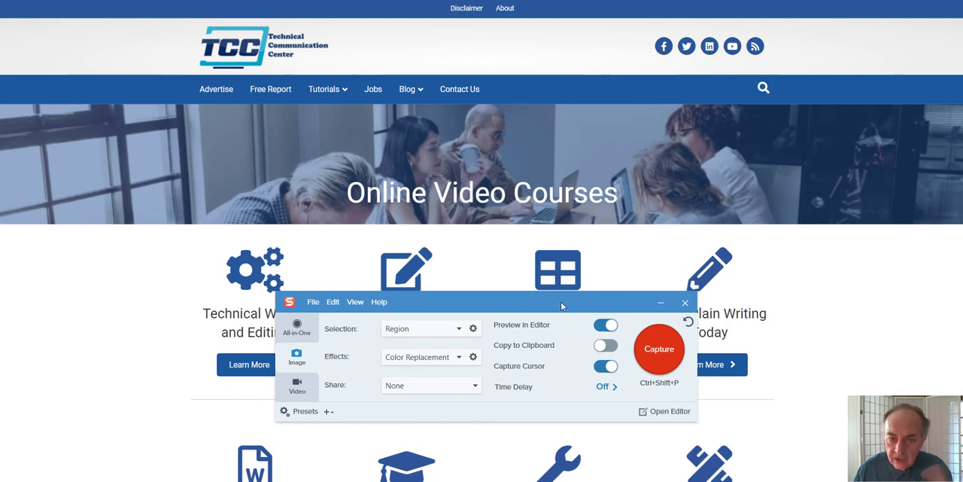
Step: Switch the capture effect to Rotate Image and set its angle to 16 degrees
left_click(459, 358)
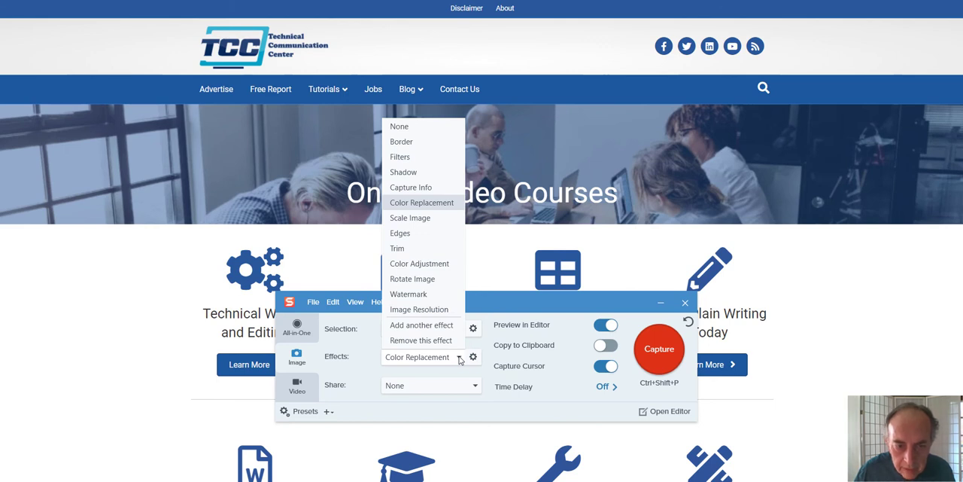
left_click(427, 279)
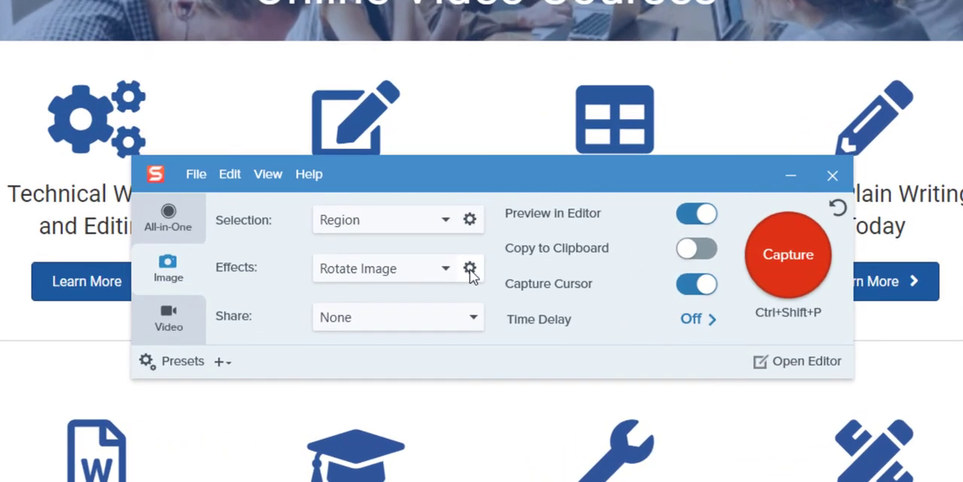
left_click(472, 356)
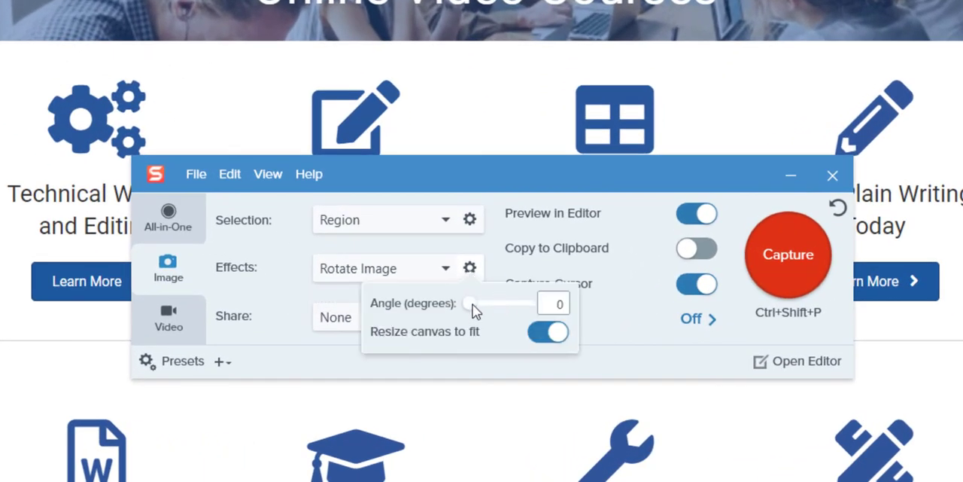
left_click_drag(472, 305, 477, 308)
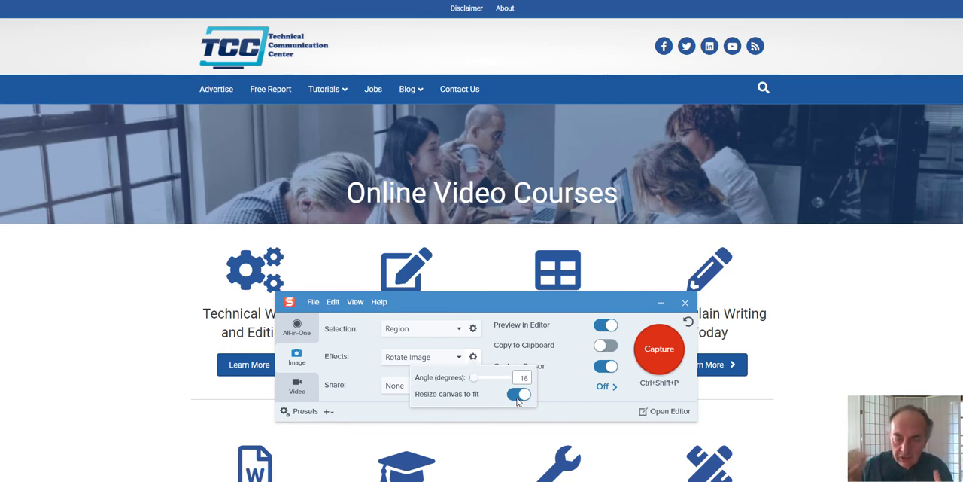
Step: Capture the website header and Online Video Courses banner with the Rotate Image effect
left_click(659, 350)
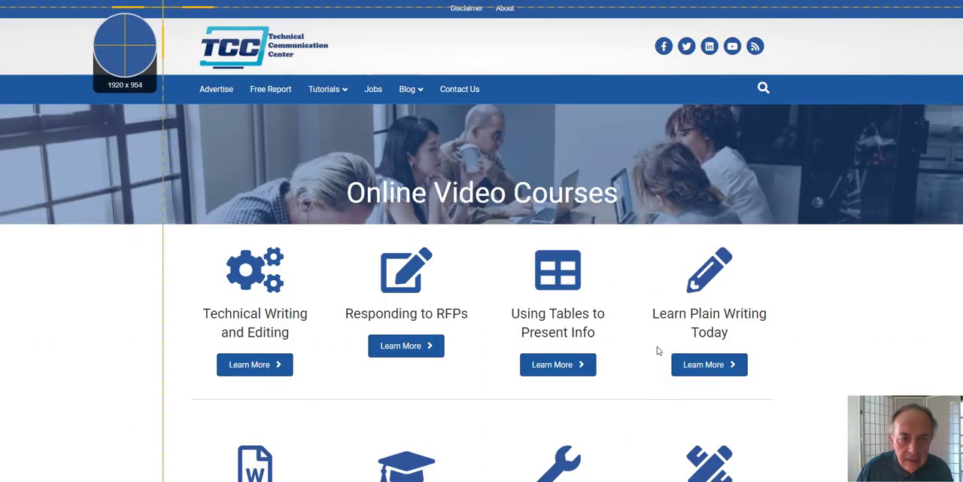
left_click_drag(162, 6, 210, 218)
left_click_drag(738, 241, 787, 232)
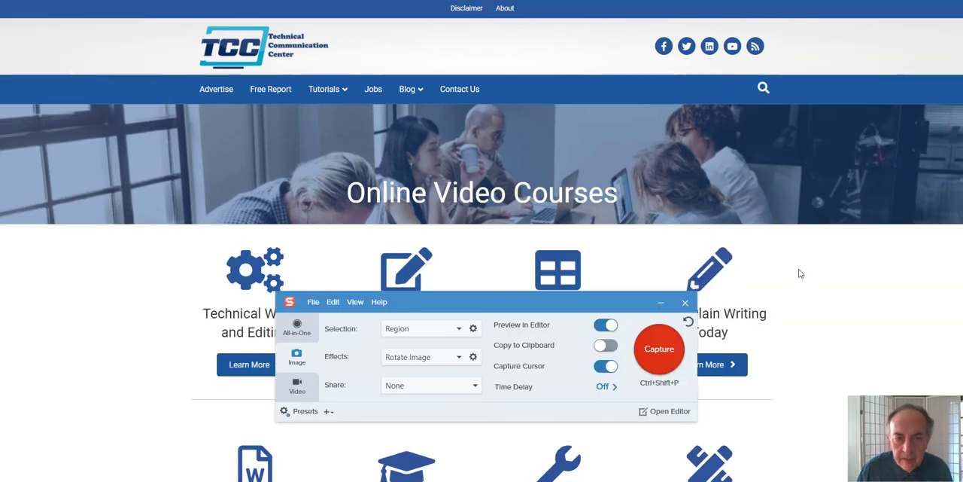